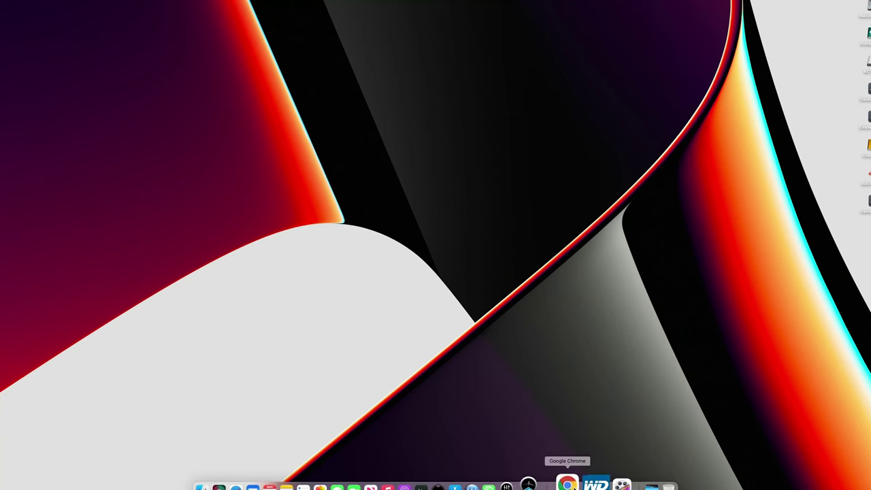
Step: Open Runway in Google Chrome and create a new video project
left_click(568, 479)
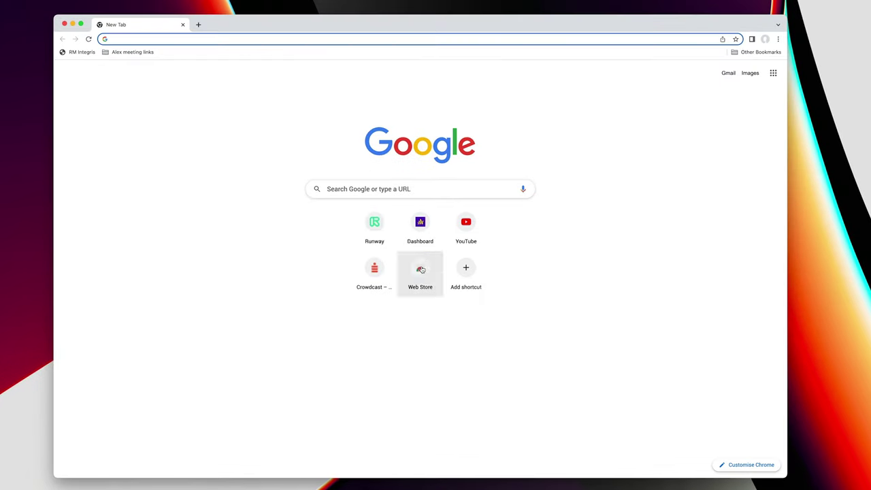
left_click(387, 216)
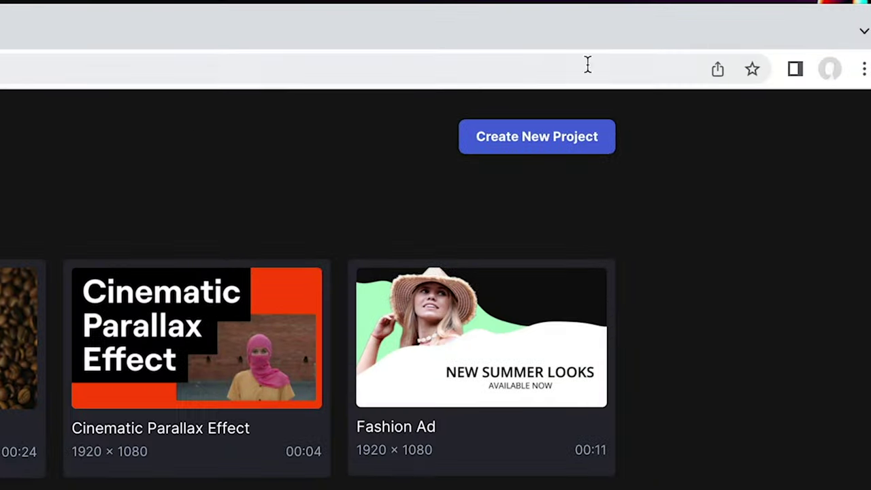
left_click(555, 149)
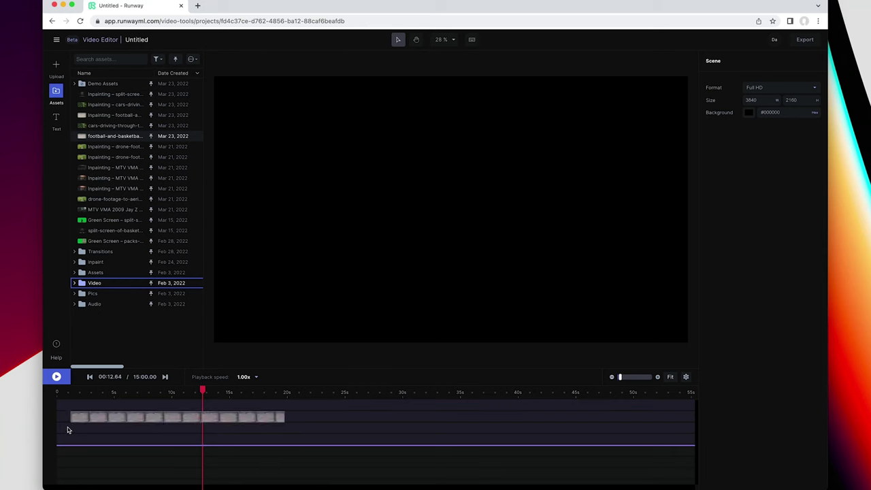
Step: Place the football-and-basketball court clip at the start of the timeline and play it back
mouse_move(67, 430)
left_mouse_down()
mouse_move(58, 423)
mouse_move(68, 422)
left_mouse_up()
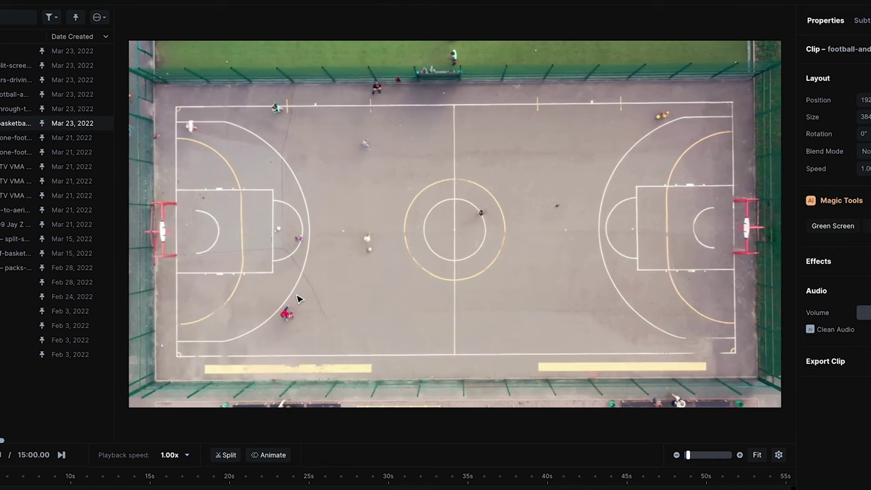
key("space")
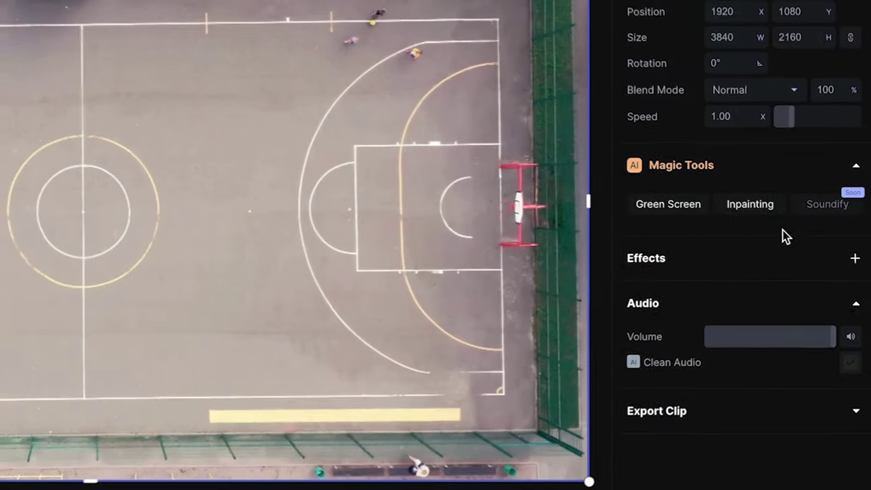
Step: Start Inpainting on the court clip, set the brush size to 14 and brush over the player in yellow
left_click(802, 210)
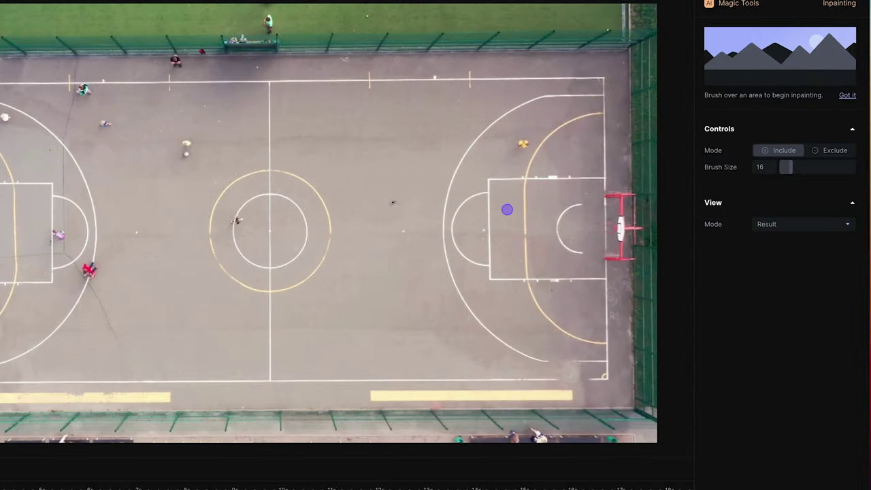
left_click_drag(807, 173, 793, 171)
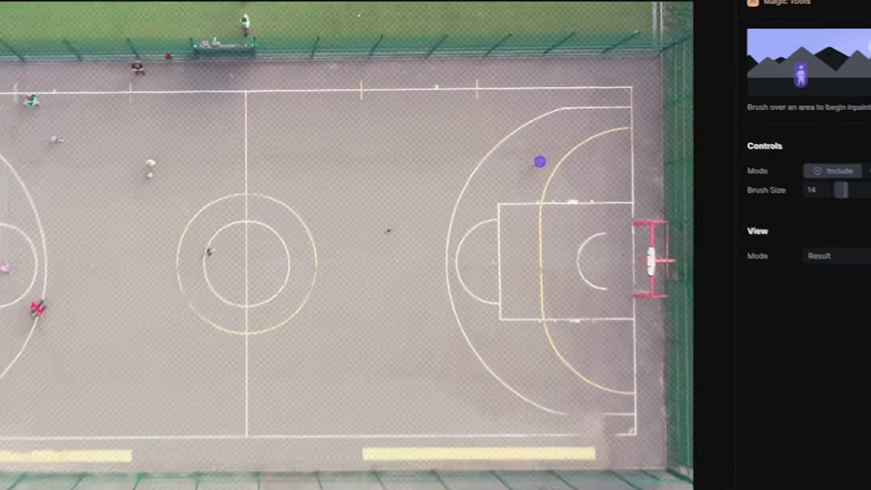
left_click(551, 177)
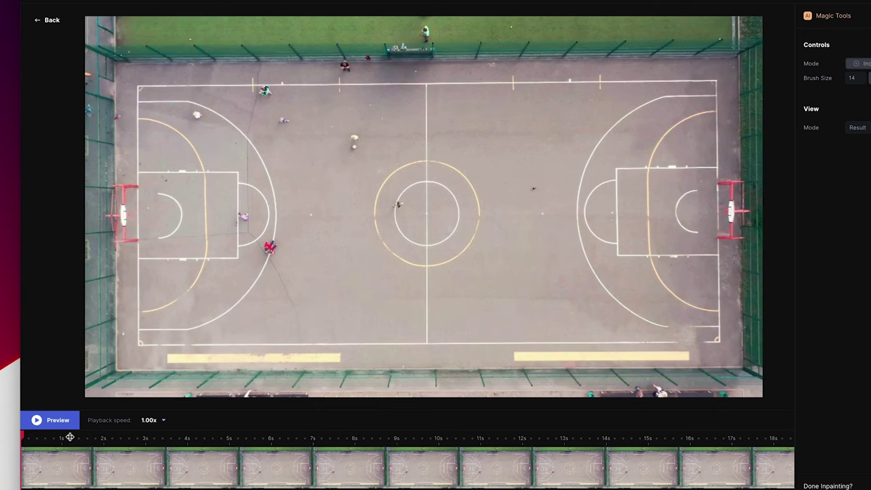
Step: Play the start of the inpainted court clip to check the player's removal, and scrub back to the beginning
key("space")
key("space")
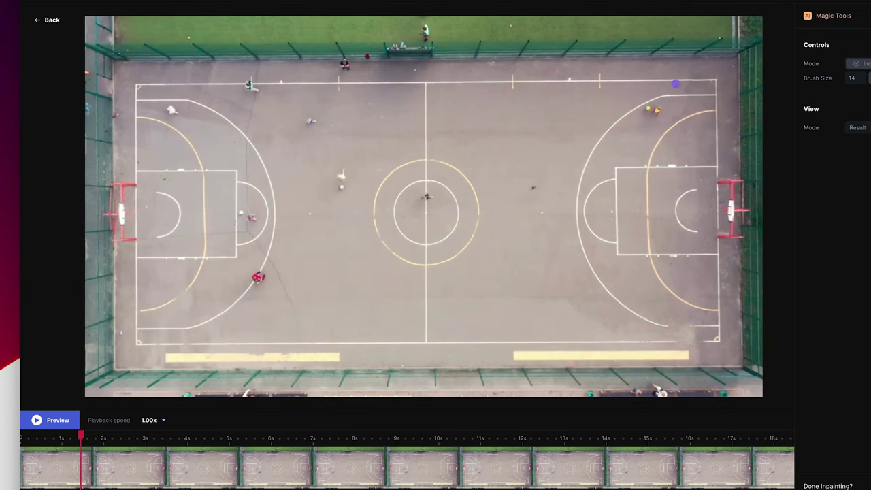
left_click_drag(81, 437, 21, 439)
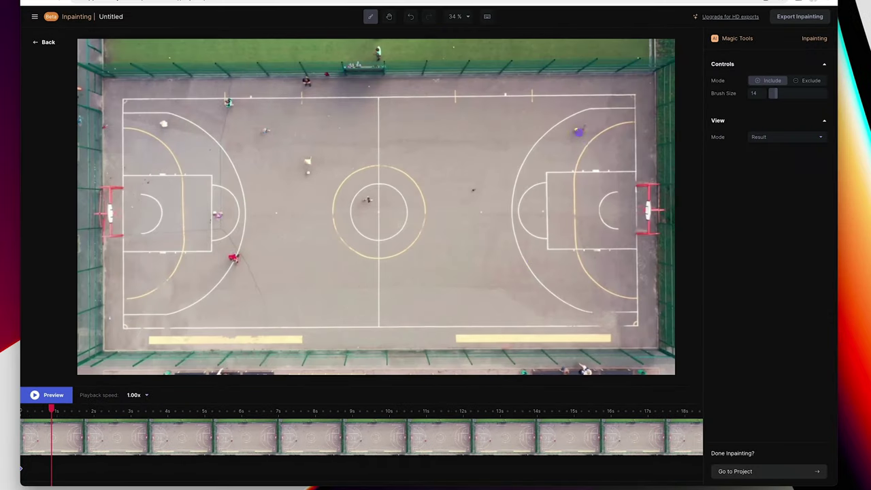
Step: Brush over the yellow player and his surroundings at further frames near the start of the clip
left_click_drag(576, 130, 592, 127)
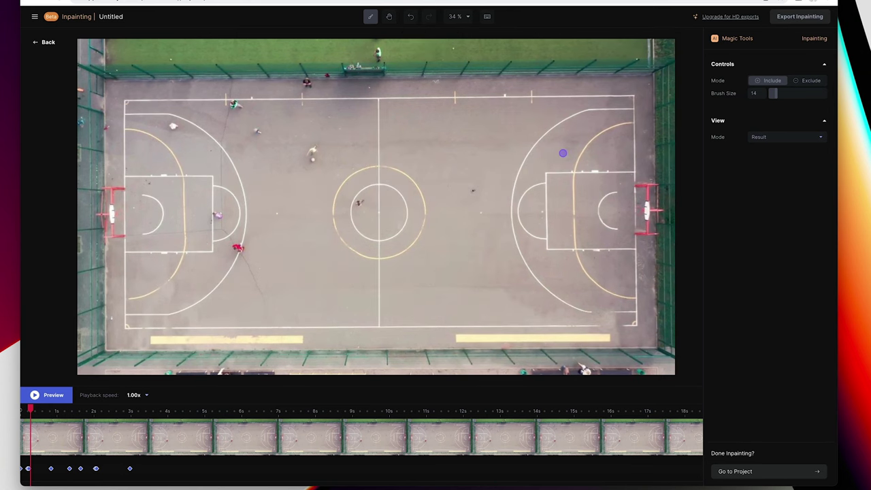
left_click_drag(577, 139, 573, 142)
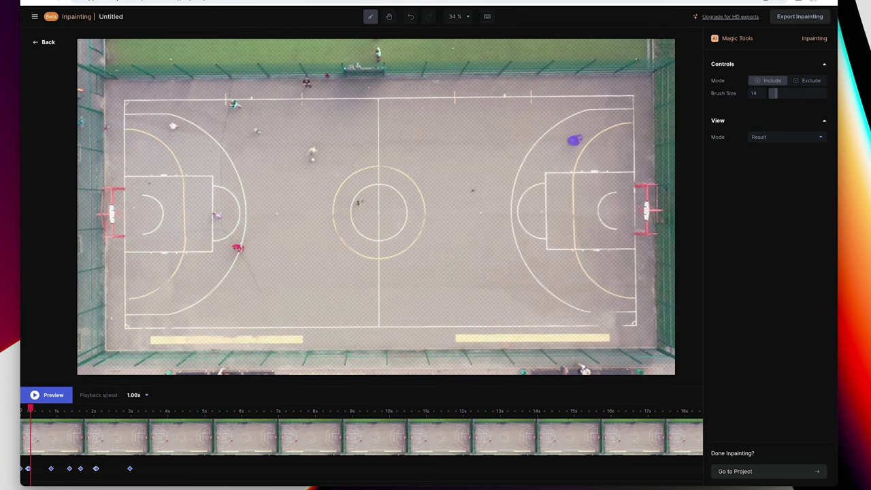
left_click_drag(572, 142, 569, 143)
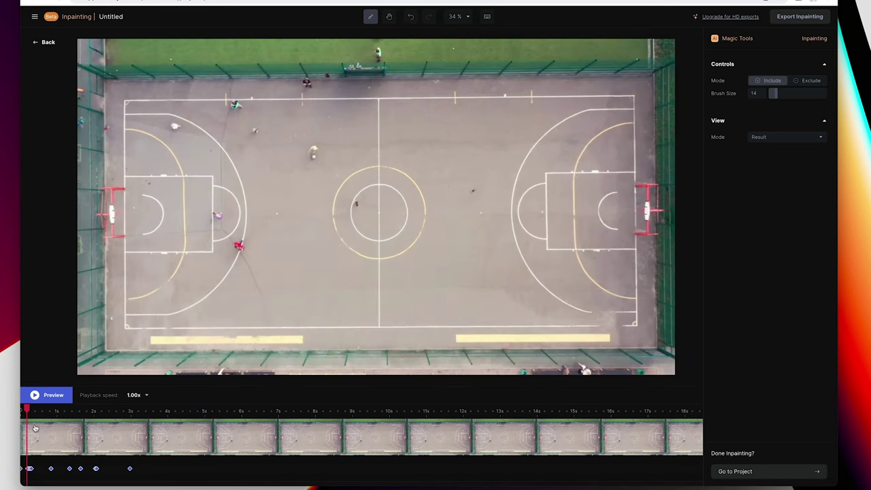
left_click_drag(31, 412, 34, 412)
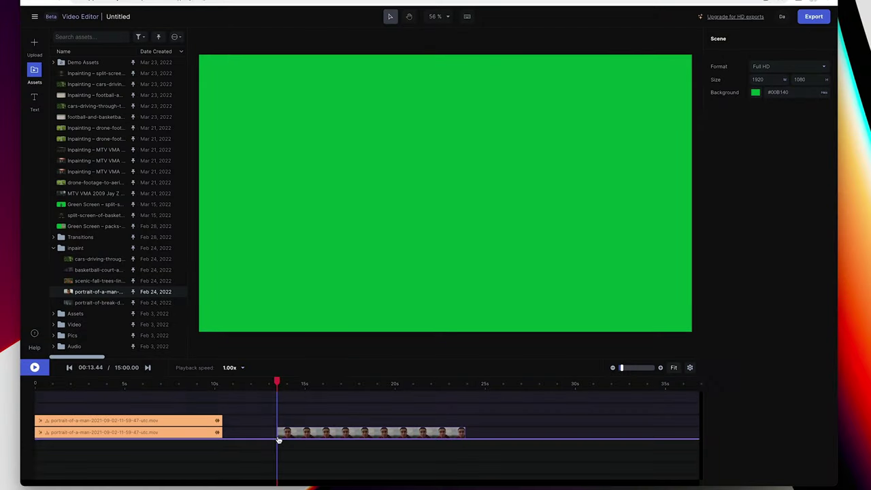
Step: Place the portrait-of-a-man clip on the timeline at about 13.4 seconds and move the playhead into it
left_click_drag(279, 440, 290, 433)
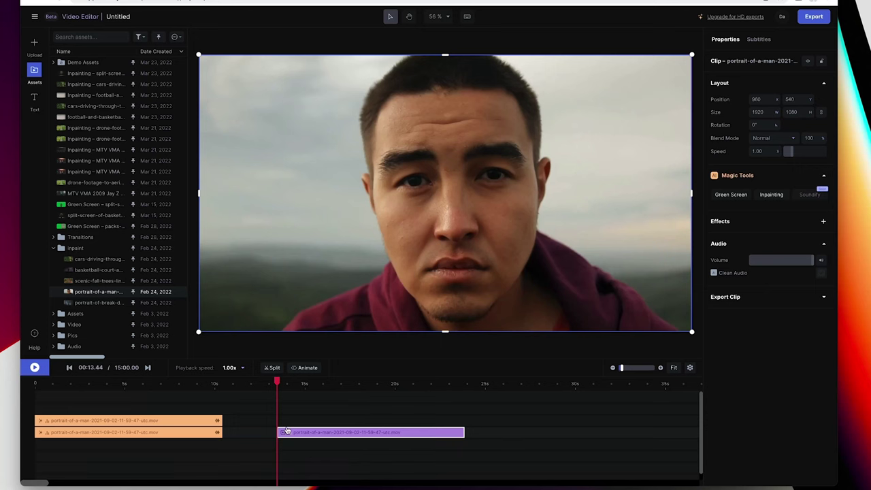
left_click(288, 384)
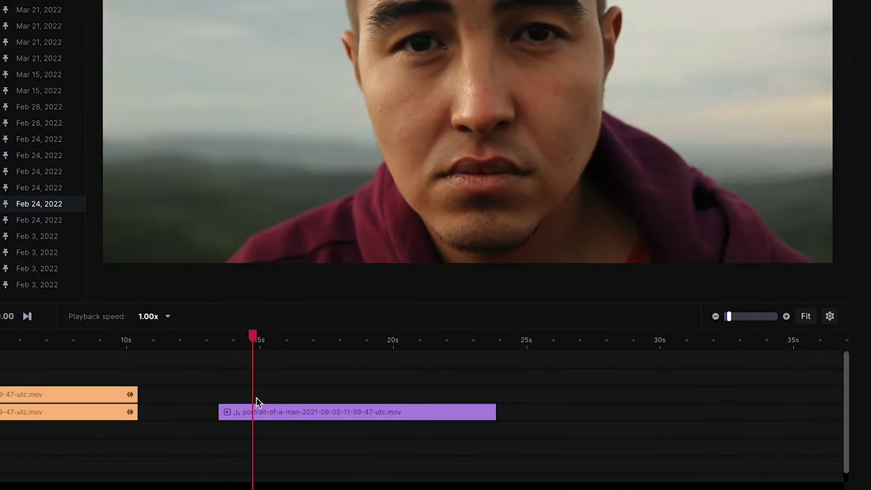
Step: Create a Green Screen mask of the man in the new portrait clip, check it, and return to the project
left_click(303, 426)
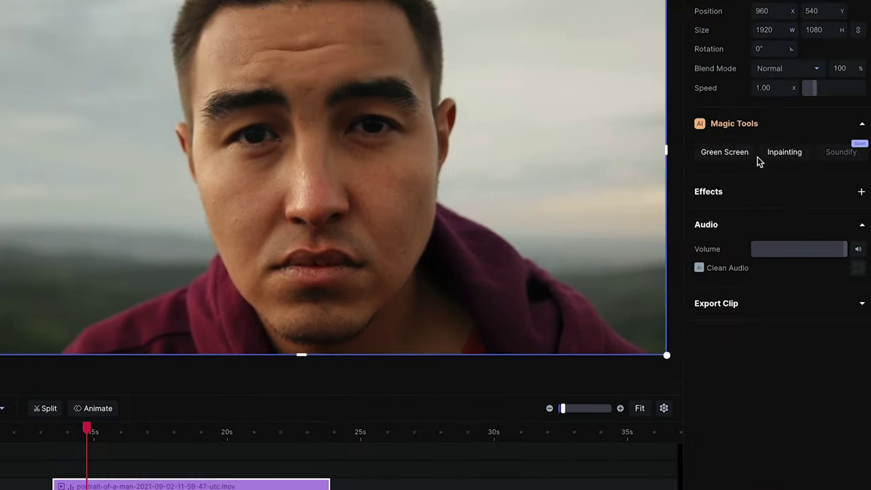
left_click(732, 155)
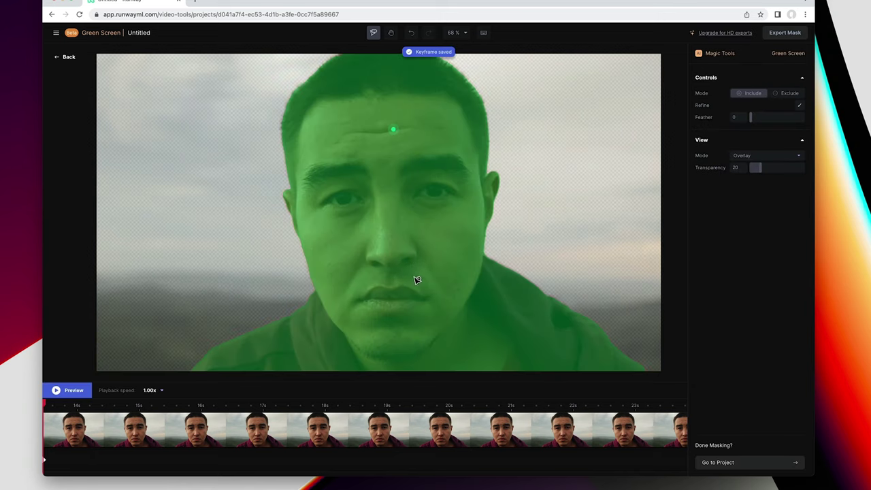
mouse_move(51, 405)
left_mouse_down()
mouse_move(84, 407)
mouse_move(56, 407)
left_mouse_up()
left_click(63, 58)
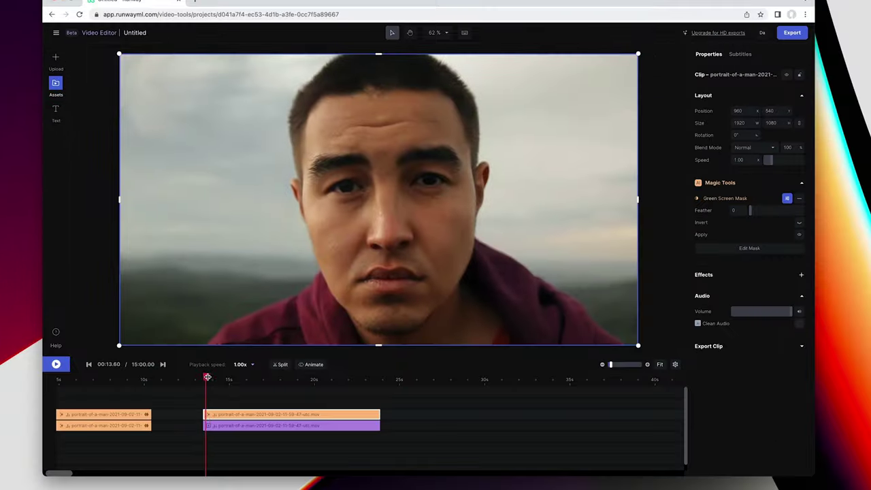
Step: Inpaint the whole man out of the lower portrait clip with a brush size of 92, and return to the project
left_click_drag(208, 434, 222, 434)
left_click(244, 394)
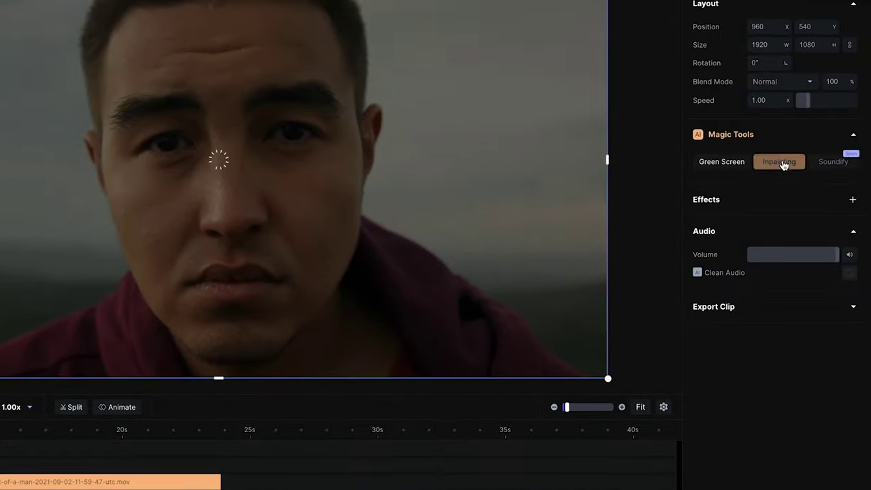
left_click(778, 163)
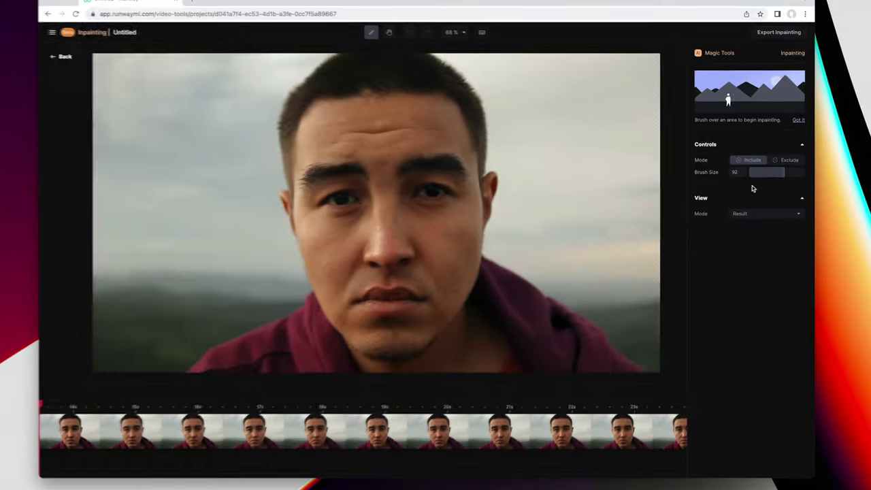
mouse_move(317, 183)
left_mouse_down()
mouse_move(53, 296)
mouse_move(323, 331)
left_mouse_up()
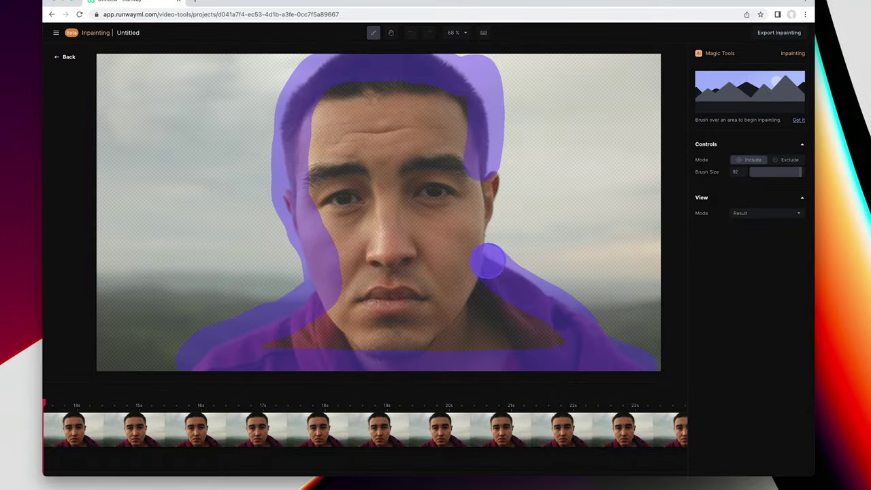
mouse_move(487, 261)
left_mouse_down()
mouse_move(415, 336)
mouse_move(460, 93)
mouse_move(452, 199)
mouse_move(418, 310)
mouse_move(384, 175)
mouse_move(330, 205)
left_mouse_up()
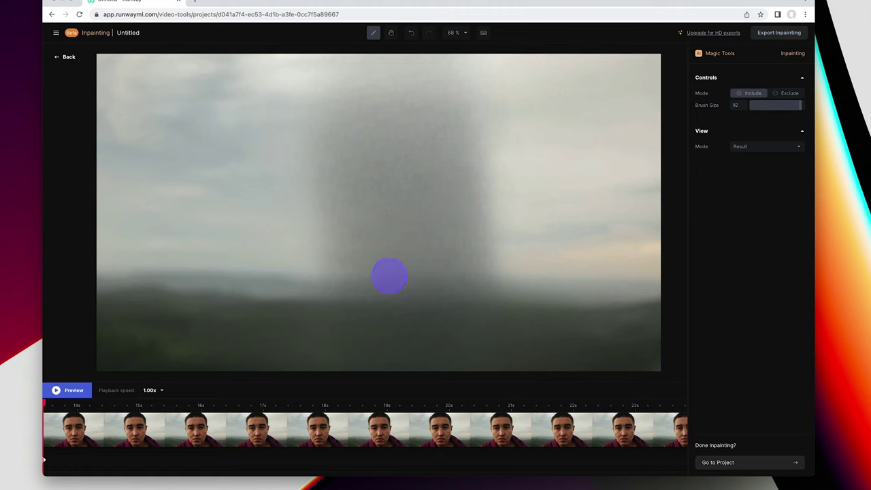
left_click(67, 58)
Step: Animate the green-screened portrait clip from its start at 13.44 s, enlarging it to 2465 × 1386 in the first keyframe
left_click_drag(69, 475, 58, 474)
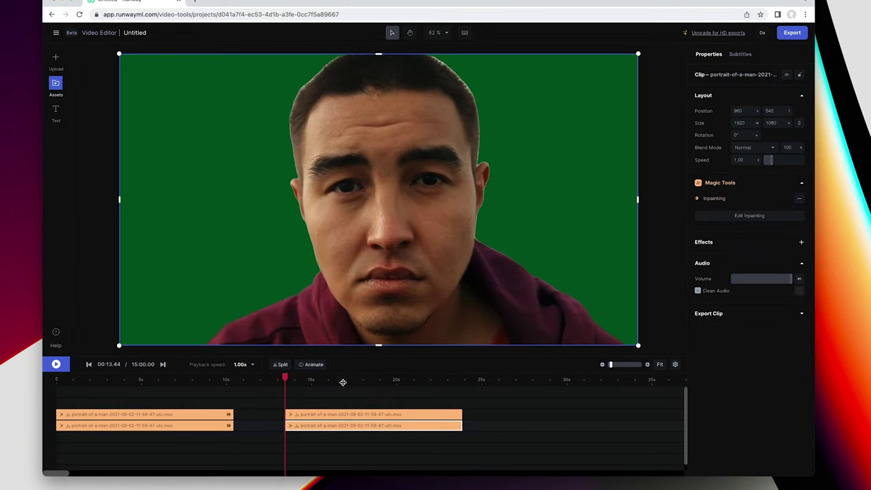
left_click_drag(336, 383, 288, 382)
left_click(299, 380)
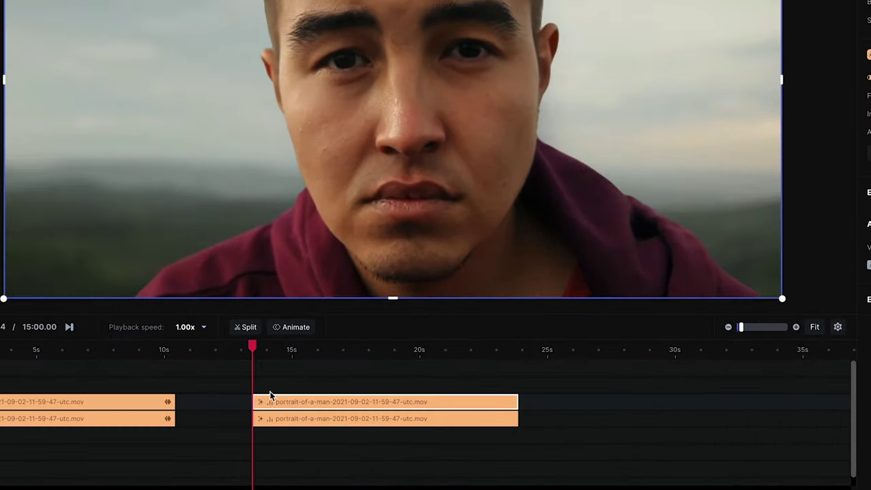
right_click(294, 412)
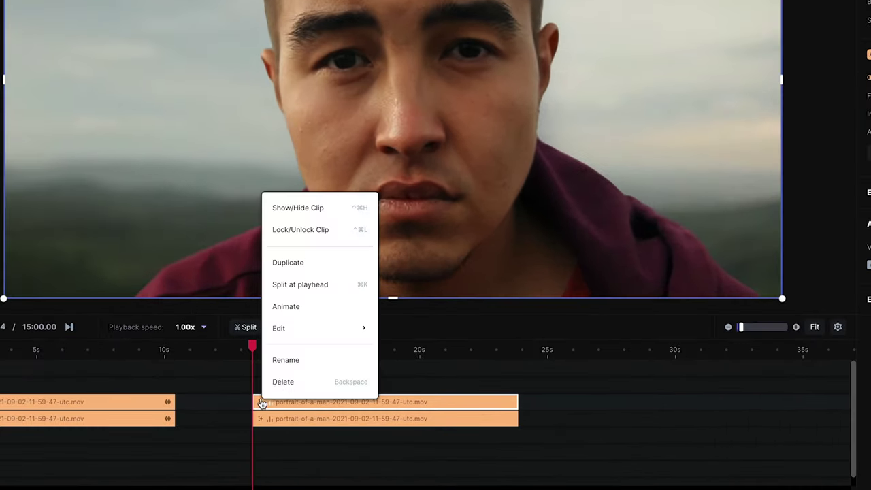
mouse_move(309, 364)
left_click(286, 306)
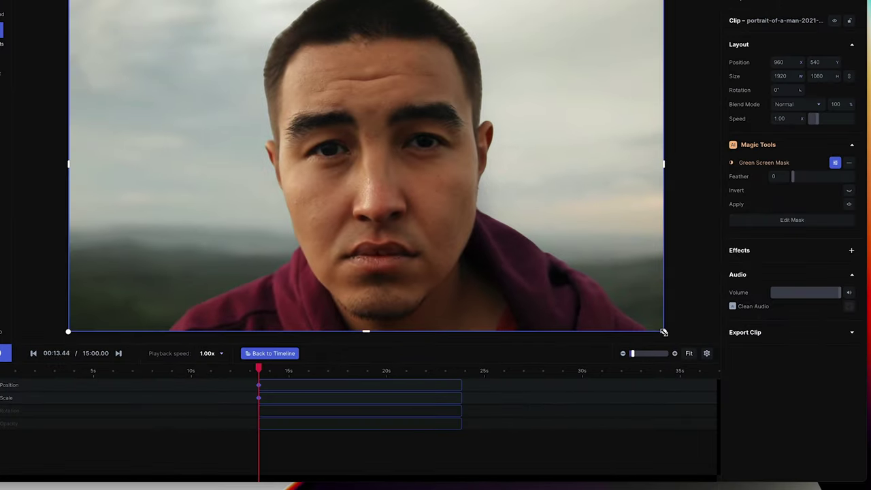
left_click_drag(827, 311, 867, 339)
left_click_drag(638, 177, 569, 134)
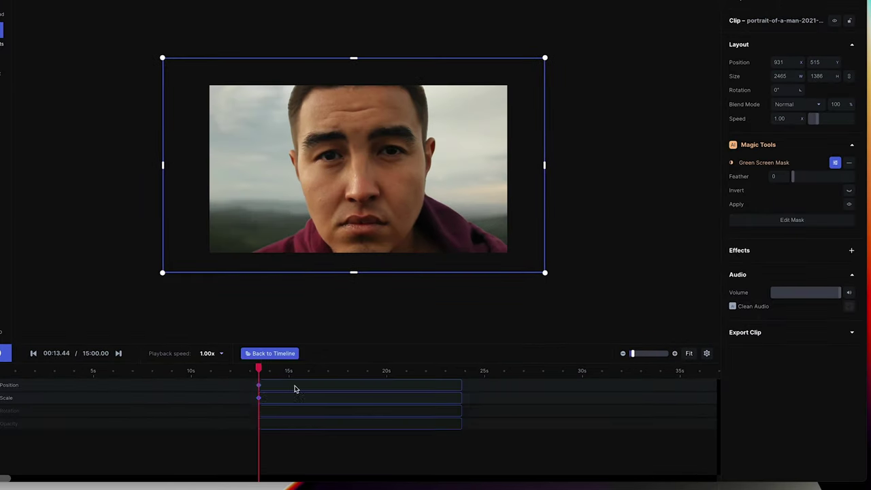
Step: Scale the green-screened man down and recentre him at 23.48 s to form the ending position and scale keyframes
left_click(453, 382)
left_click_drag(545, 273, 516, 253)
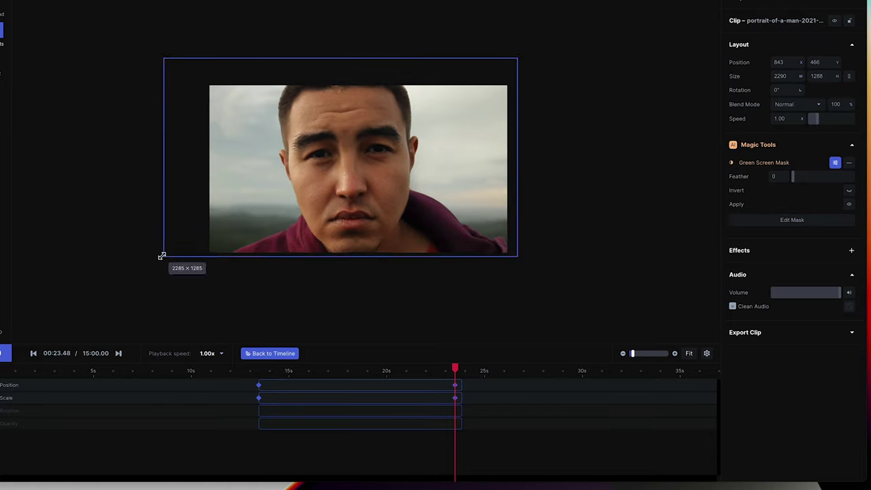
left_click_drag(162, 256, 171, 253)
left_click_drag(513, 58, 489, 75)
left_click_drag(315, 204, 350, 208)
Step: Play the animated portrait from its start to check the movement, and return to the main timeline
left_click_drag(325, 371, 253, 370)
key("space")
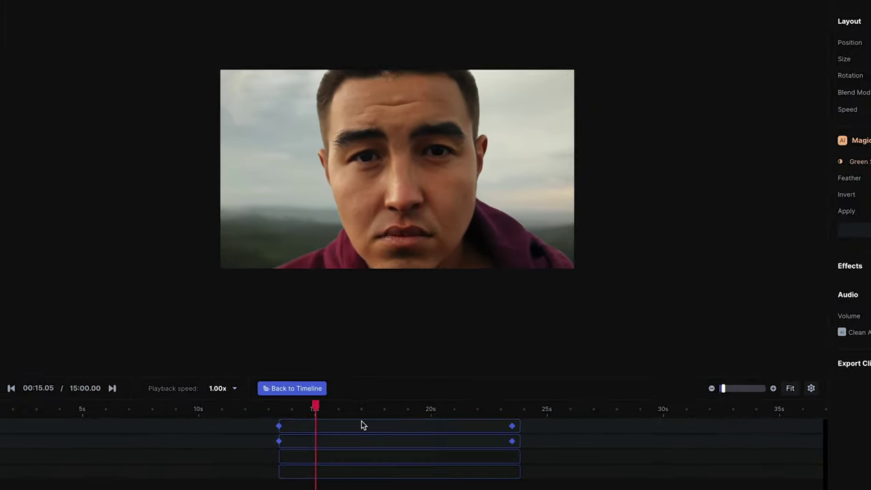
left_click_drag(355, 411, 285, 412)
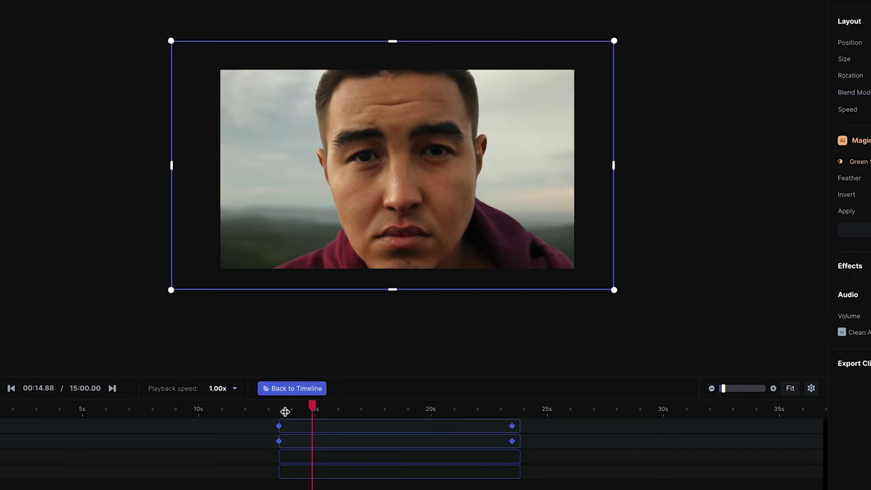
left_click(307, 390)
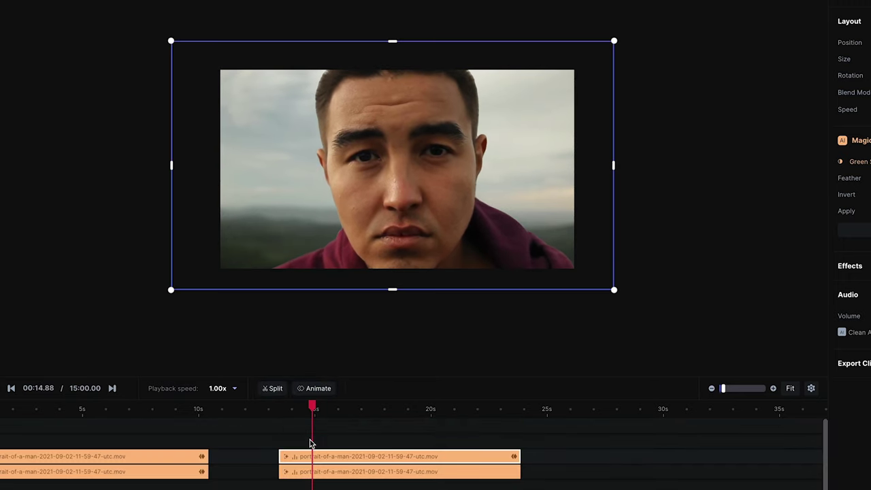
Step: Animate the lower inpainted background clip from its start, and enlarge it near the clip's end
left_click(288, 475)
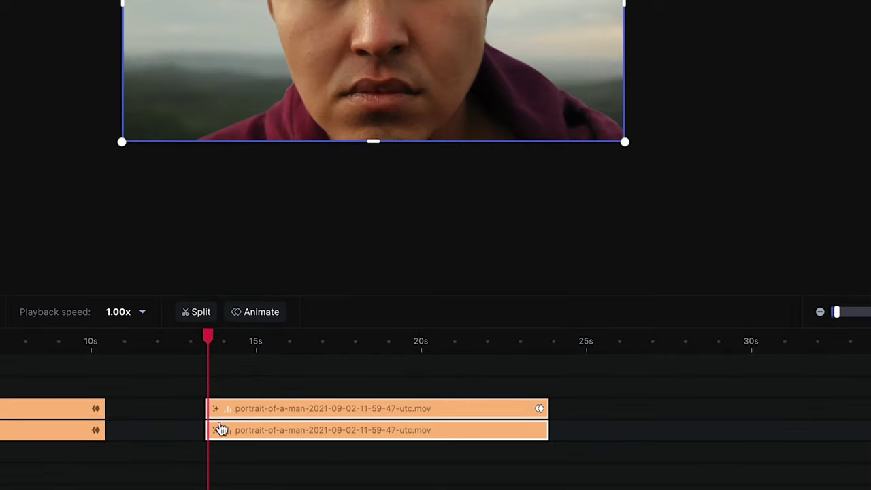
right_click(221, 429)
left_click(251, 335)
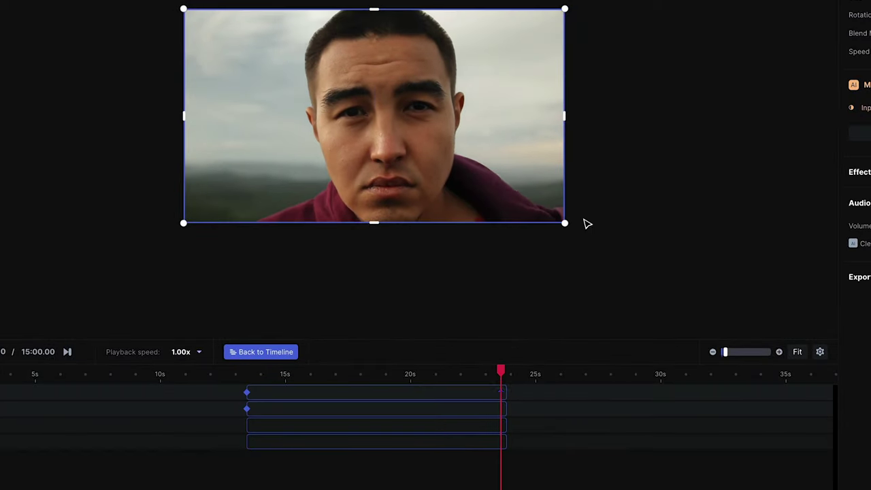
left_click_drag(583, 224, 622, 266)
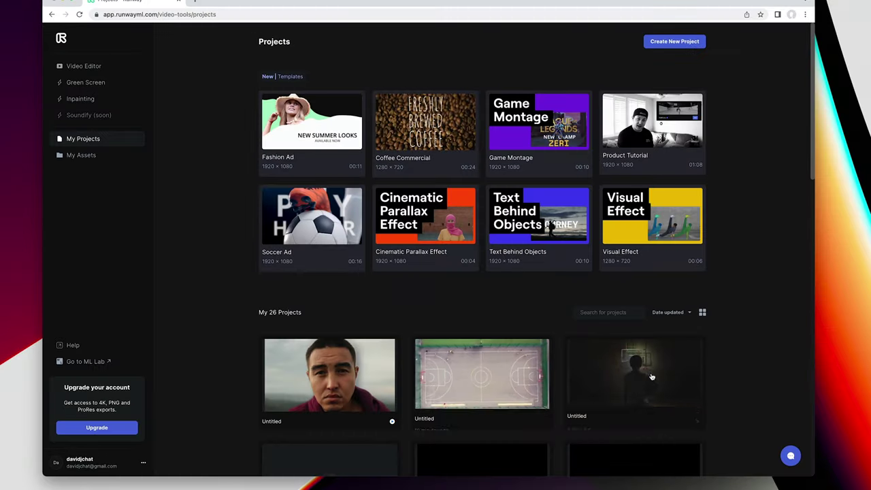
Step: Open the basketball player project, duplicate the player clip onto the track above, and return the playhead to the start
left_click(650, 377)
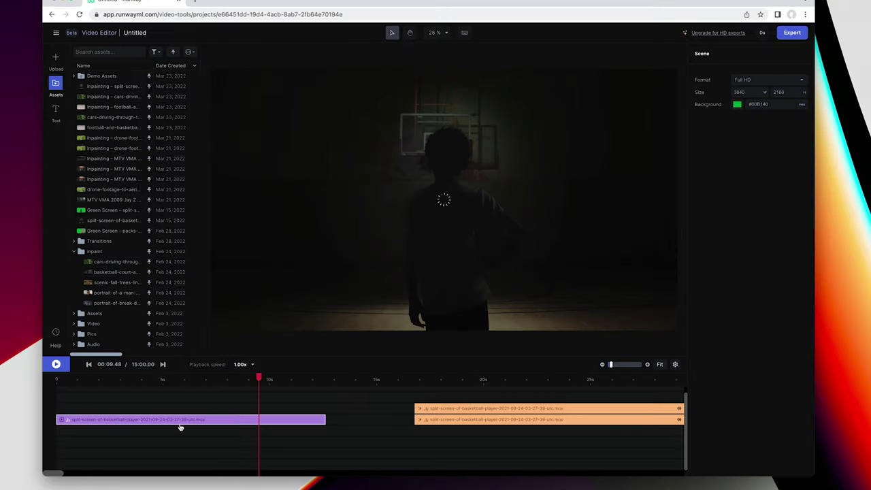
left_click(168, 422)
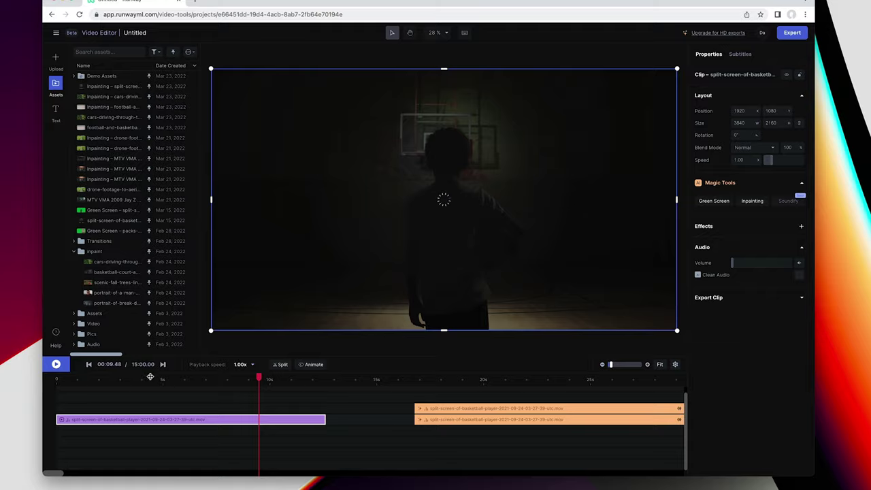
left_click_drag(150, 377, 68, 377)
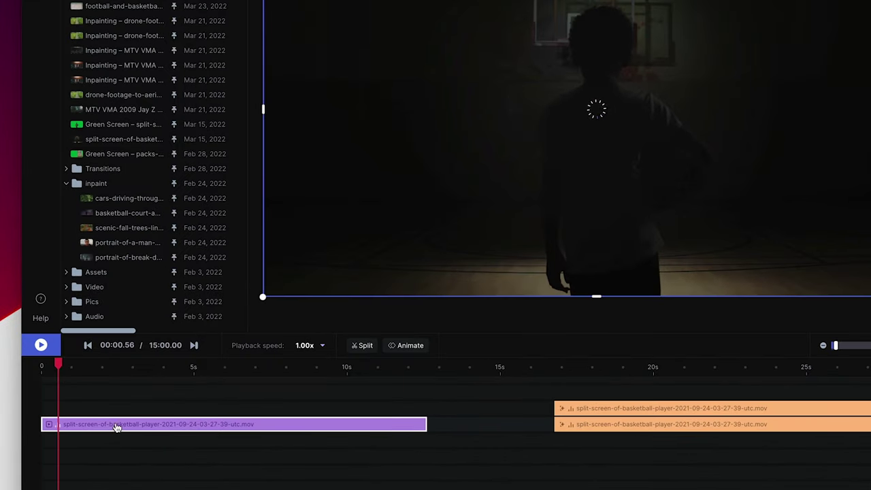
left_click_drag(117, 427, 114, 407)
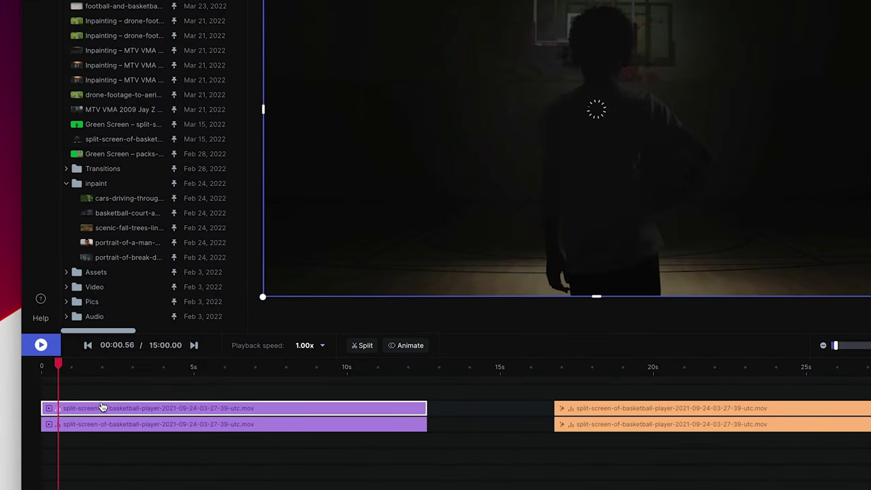
left_click_drag(58, 366, 40, 368)
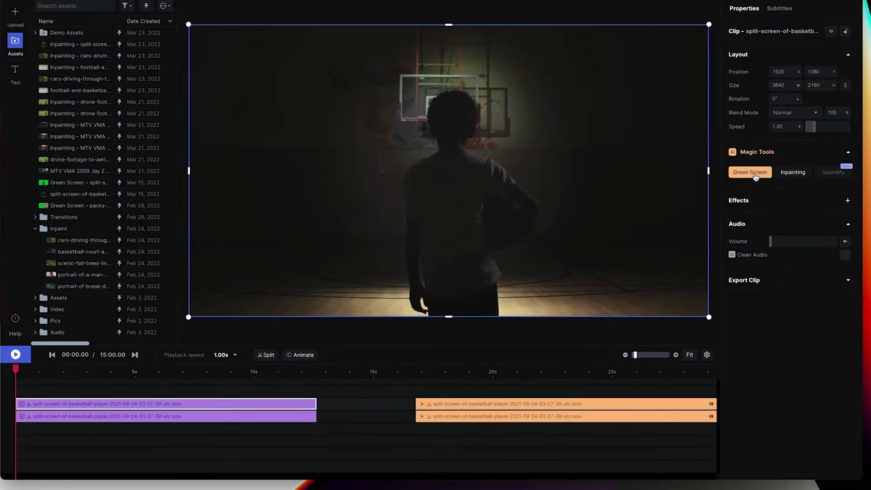
Step: Mask the player in the upper clip with Green Screen, including his head, torso, legs, hand and ball, and preview the cutout
left_click(753, 174)
left_click(363, 349)
left_click(335, 335)
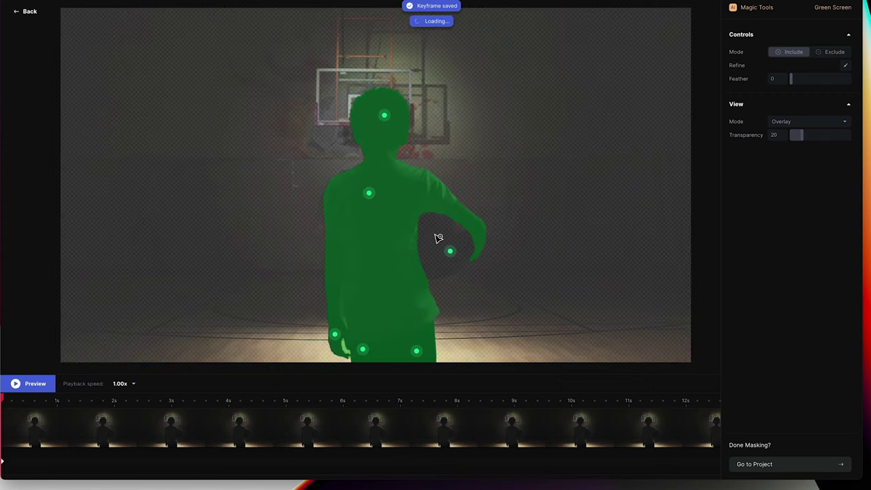
left_click(29, 384)
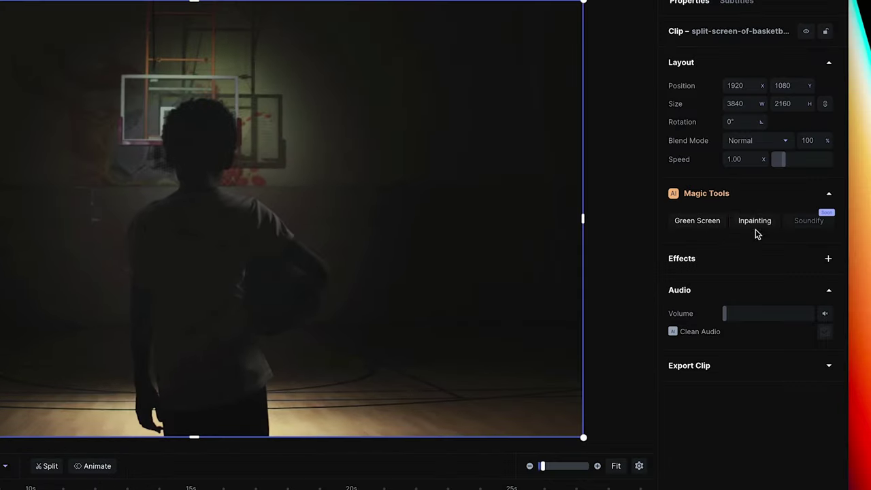
Step: Inpaint the player out of the other clip copy with brush size 68, and check the footage in the Result view
left_click(754, 222)
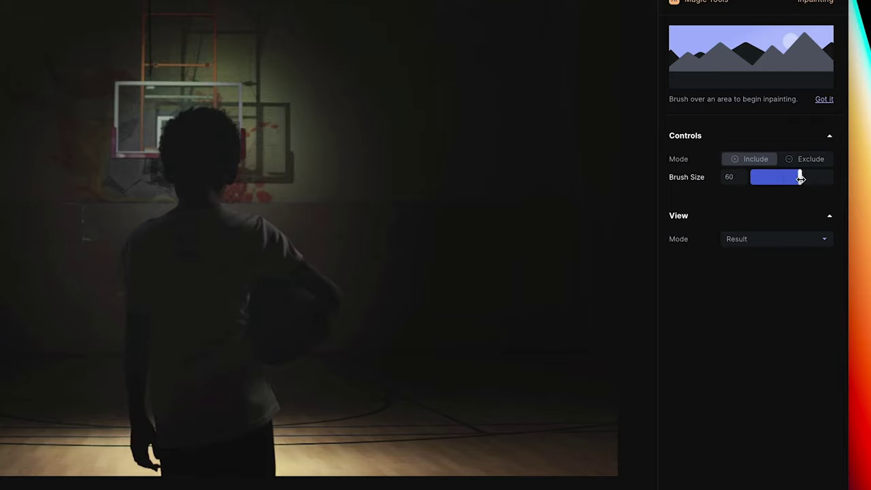
left_click_drag(800, 179, 807, 179)
mouse_move(319, 130)
left_mouse_down()
mouse_move(447, 286)
mouse_move(290, 259)
mouse_move(305, 302)
mouse_move(406, 351)
left_mouse_up()
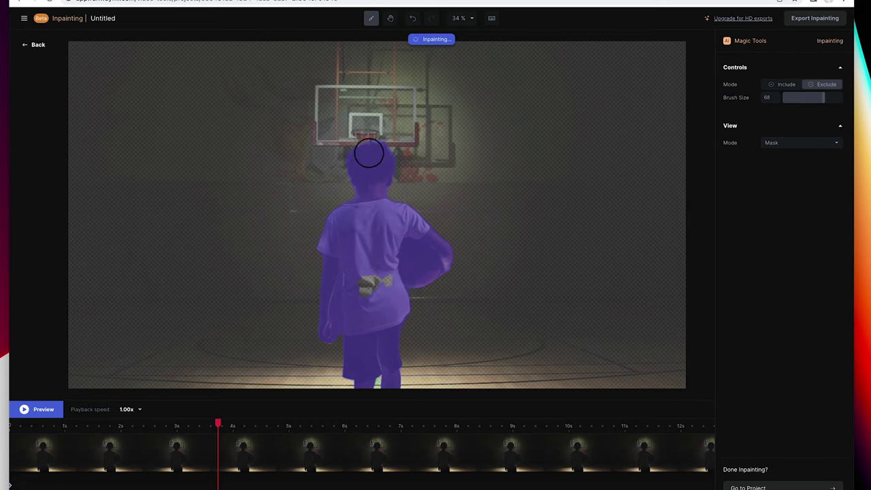
left_click(794, 146)
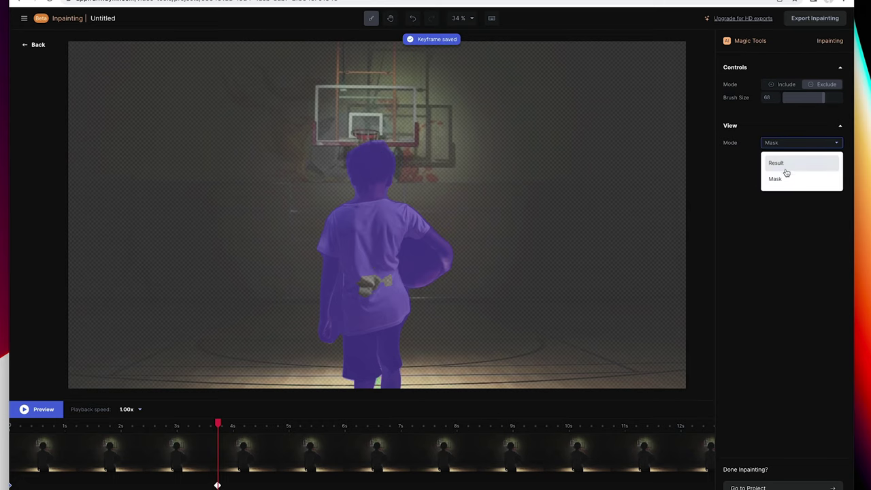
left_click(783, 165)
left_click(204, 421)
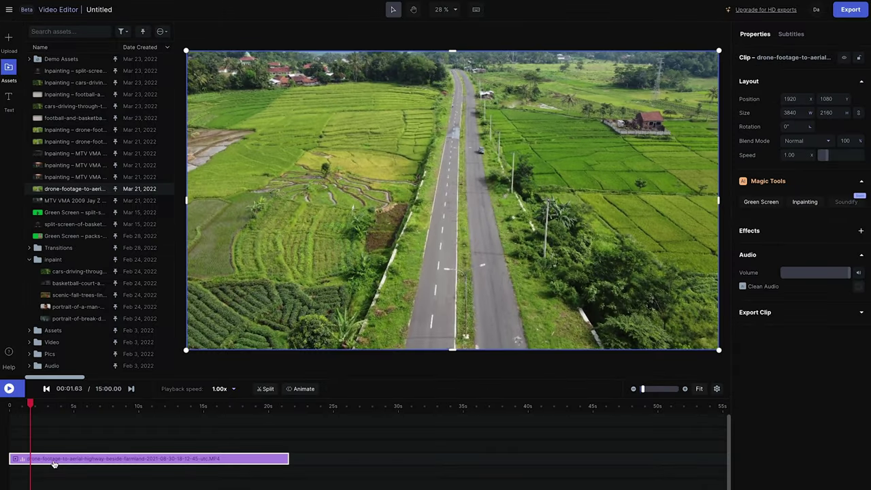
Step: Trim the first 1.63 s off the drone highway clip and split it at 2.90 s
left_click_drag(54, 464, 23, 463)
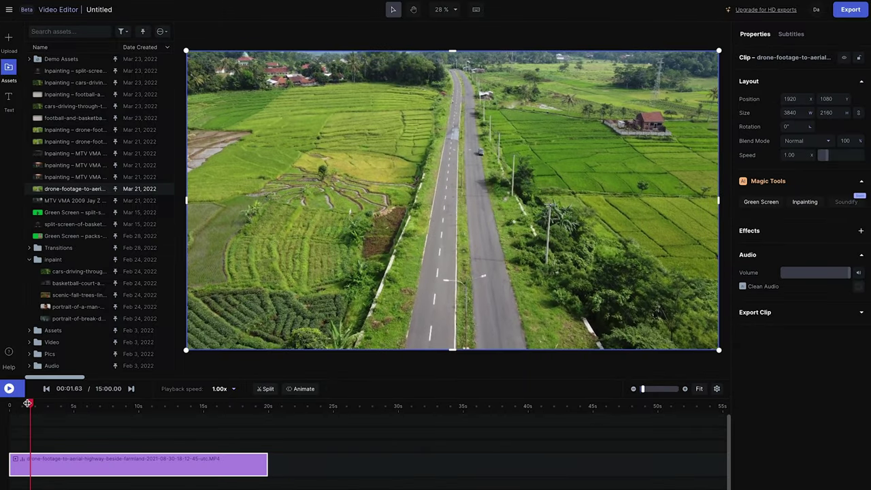
left_click_drag(29, 405, 47, 403)
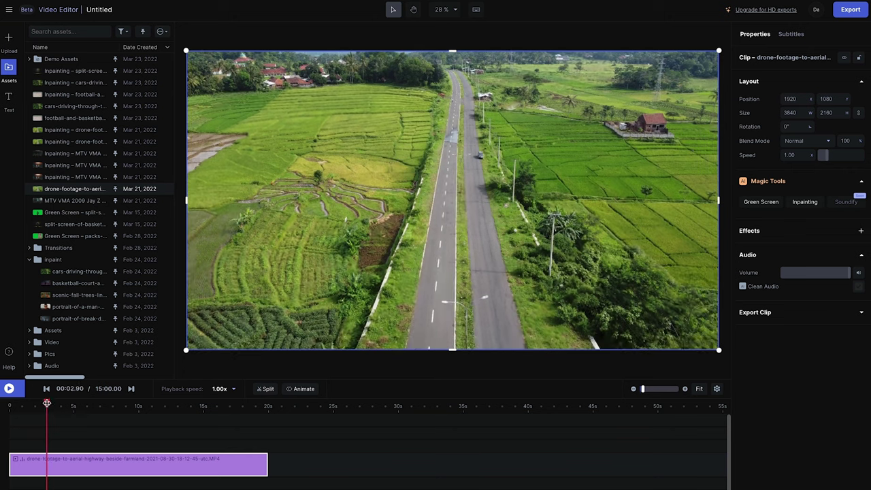
key("s")
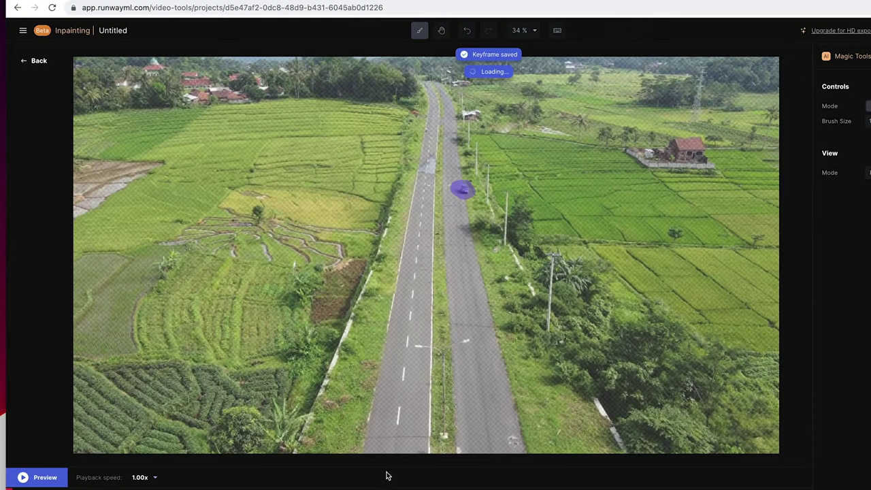
Step: Preview the drone footage with the masked car removed, and export the inpainting as a 720p MP4 video
key("space")
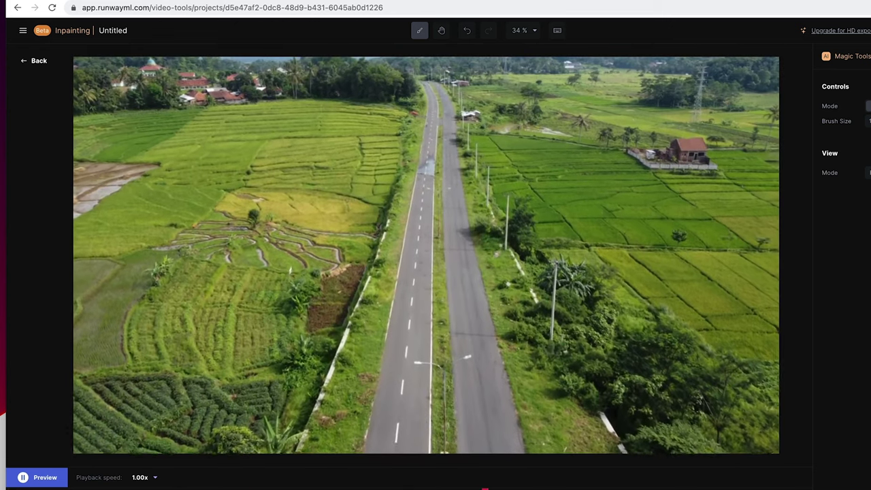
key("space")
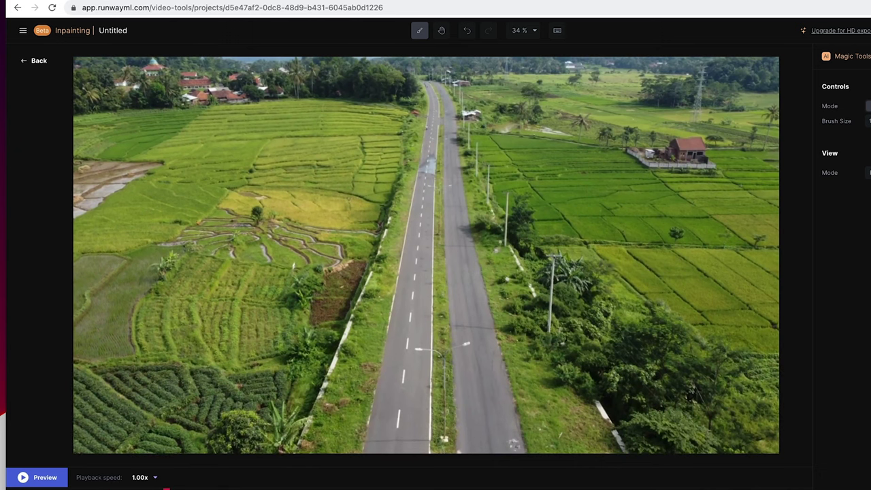
left_click(812, 41)
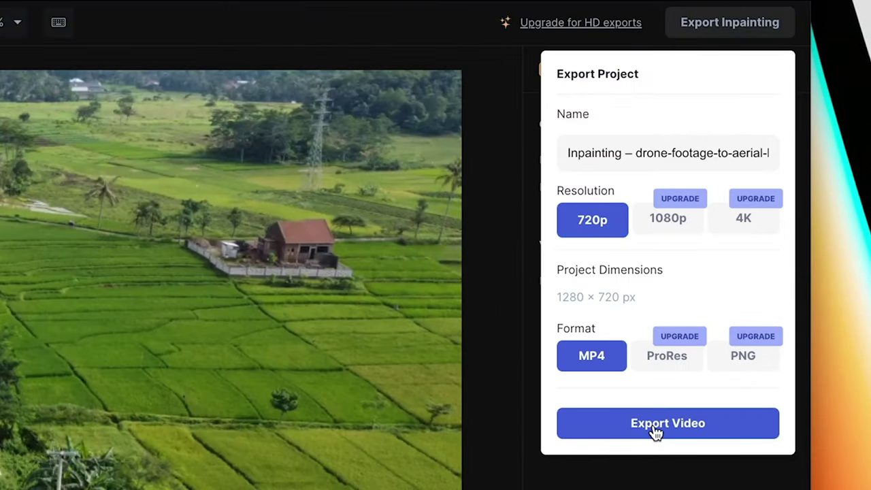
left_click(655, 423)
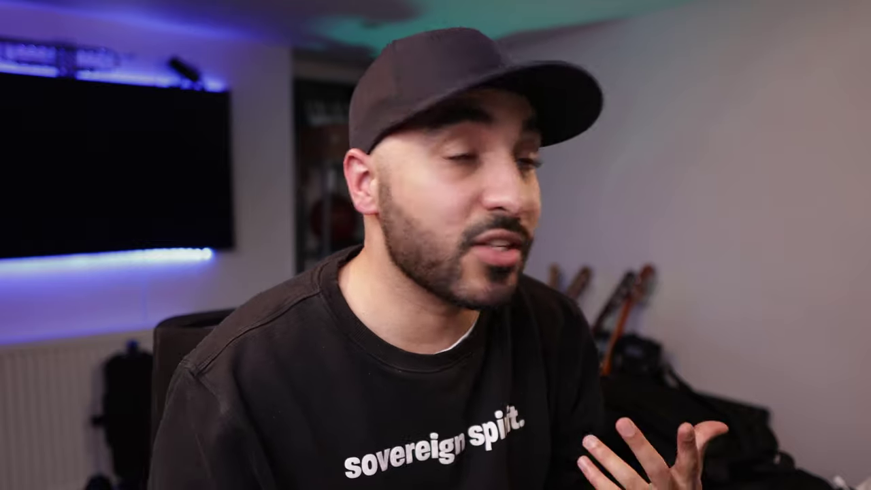